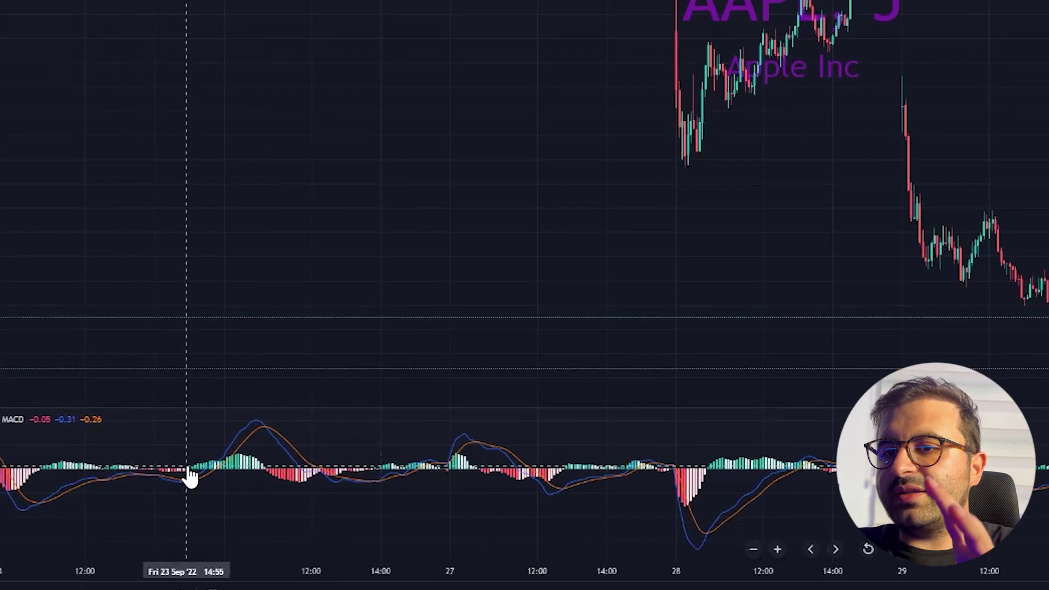
Raise the separator above the MACD pane twice so MACD fills much more chart height
left_click_drag(324, 458, 328, 407)
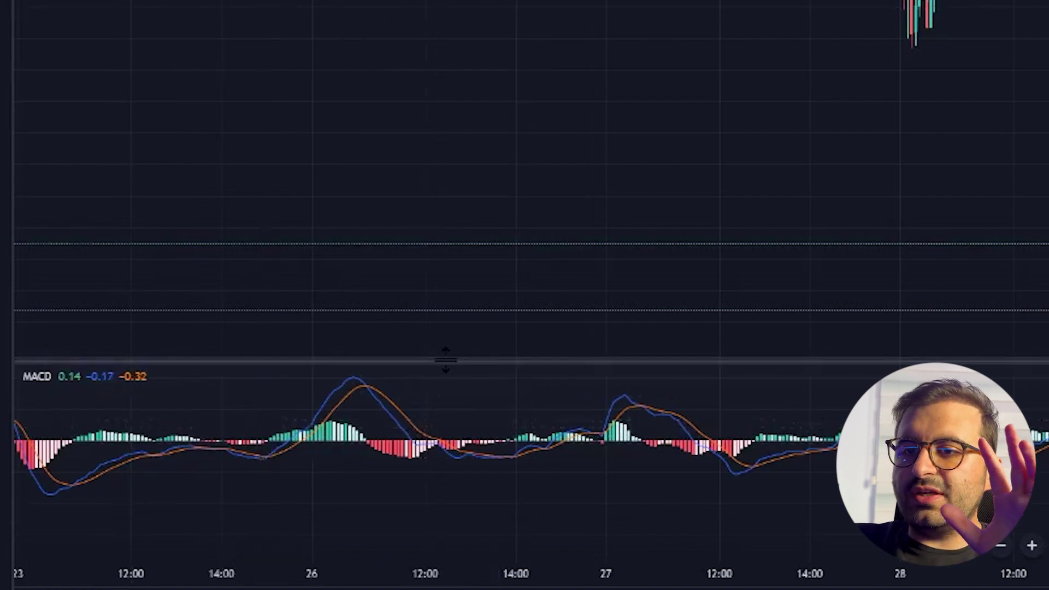
left_click_drag(445, 359, 469, 209)
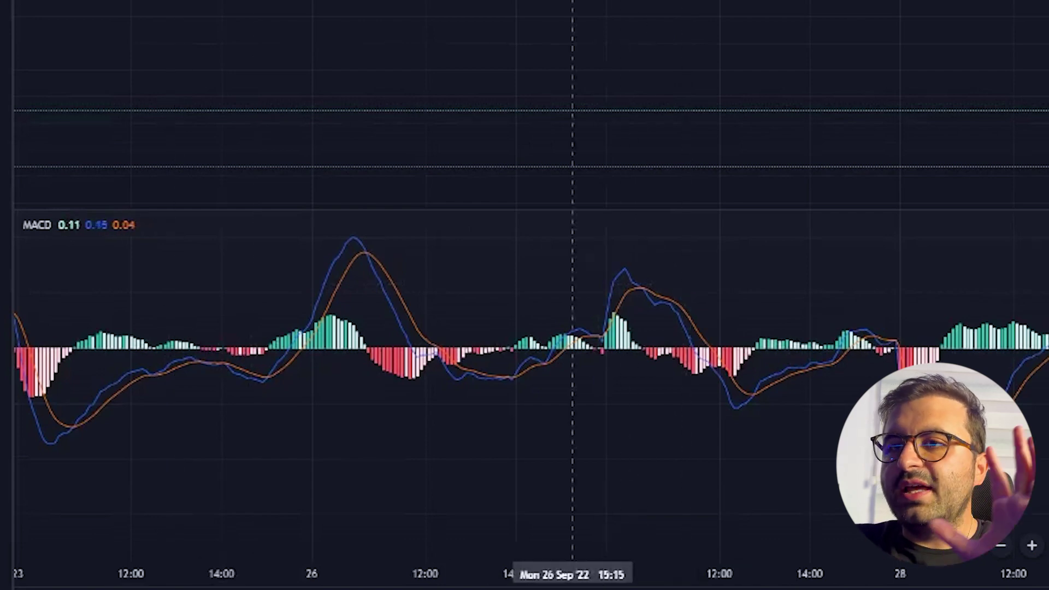
scroll(476, 350, "right", 5)
scroll(881, 350, "left", 8)
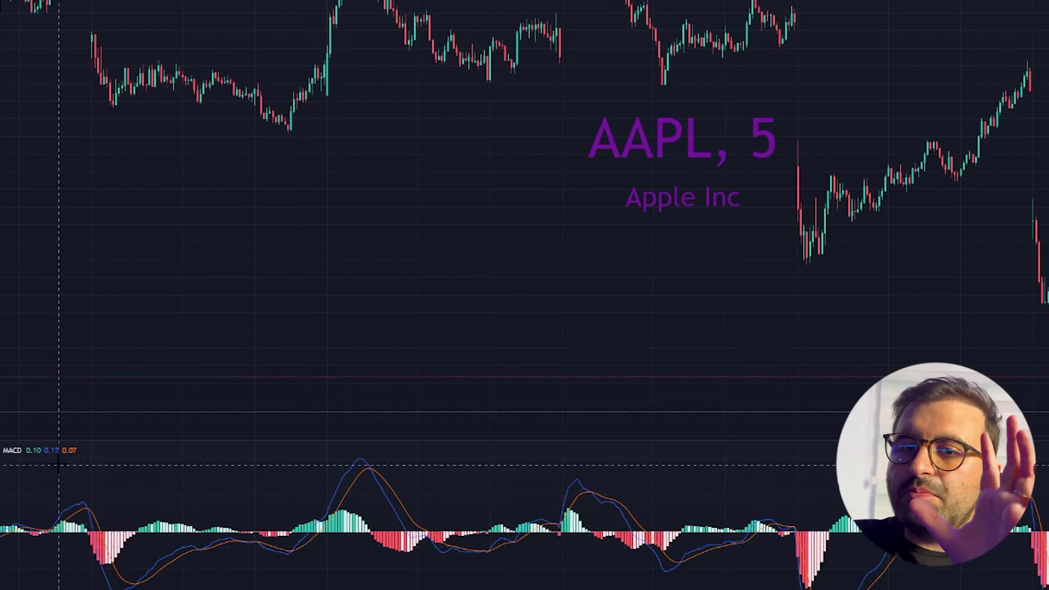
left_click(48, 450)
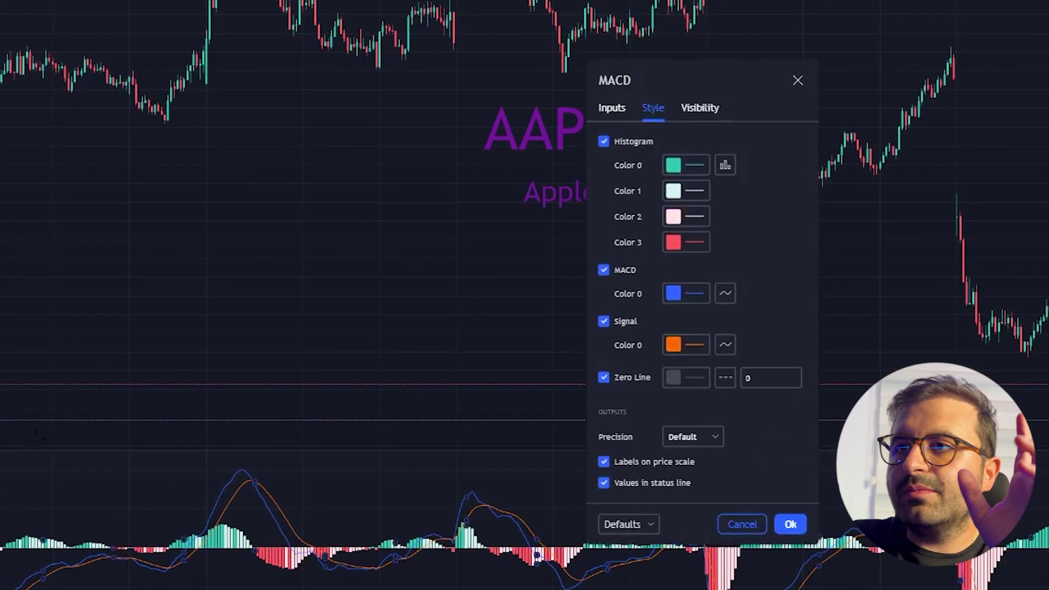
left_click(710, 115)
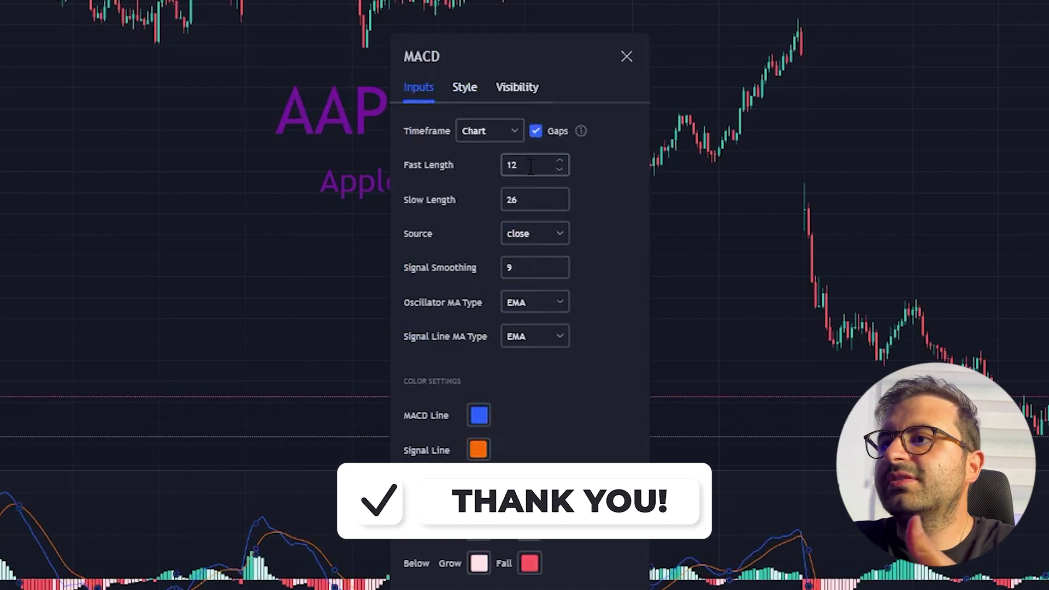
left_click(624, 56)
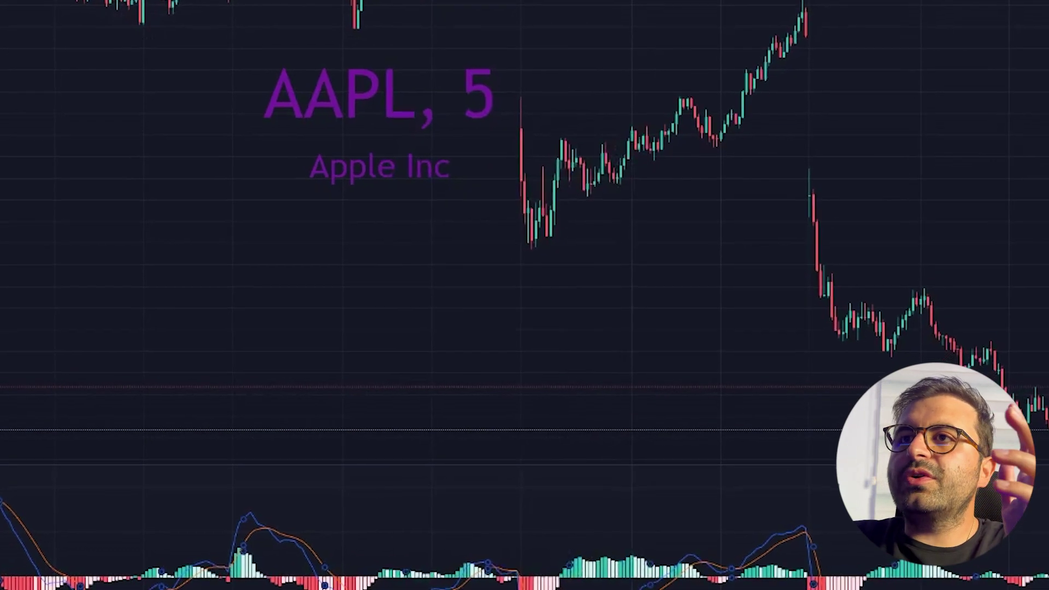
Search indicators for 'movin' and add Moving Average Exponential to the AAPL chart
key("slash")
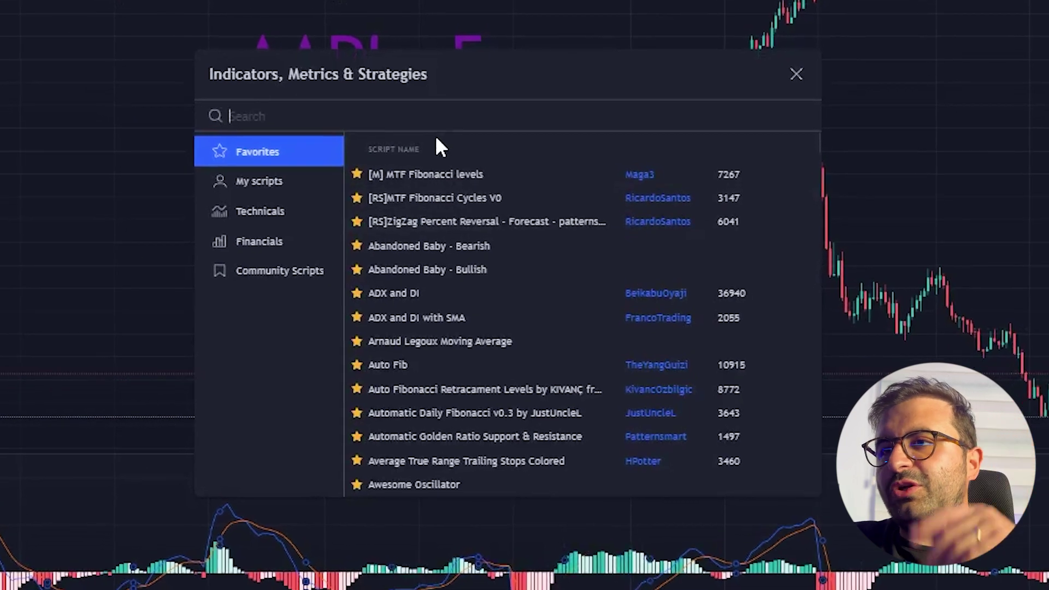
type("mo")
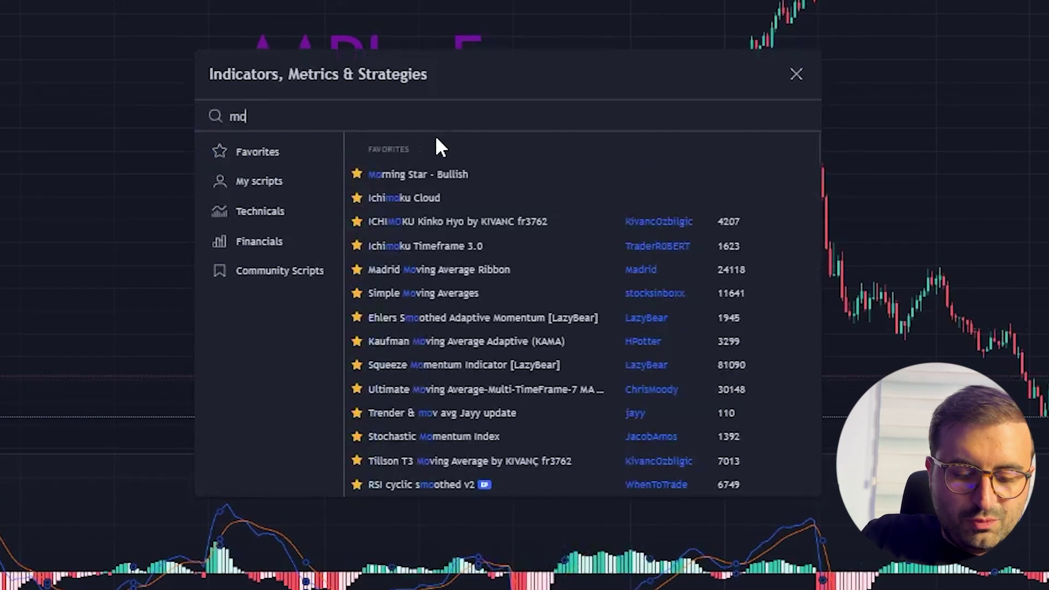
type("vin")
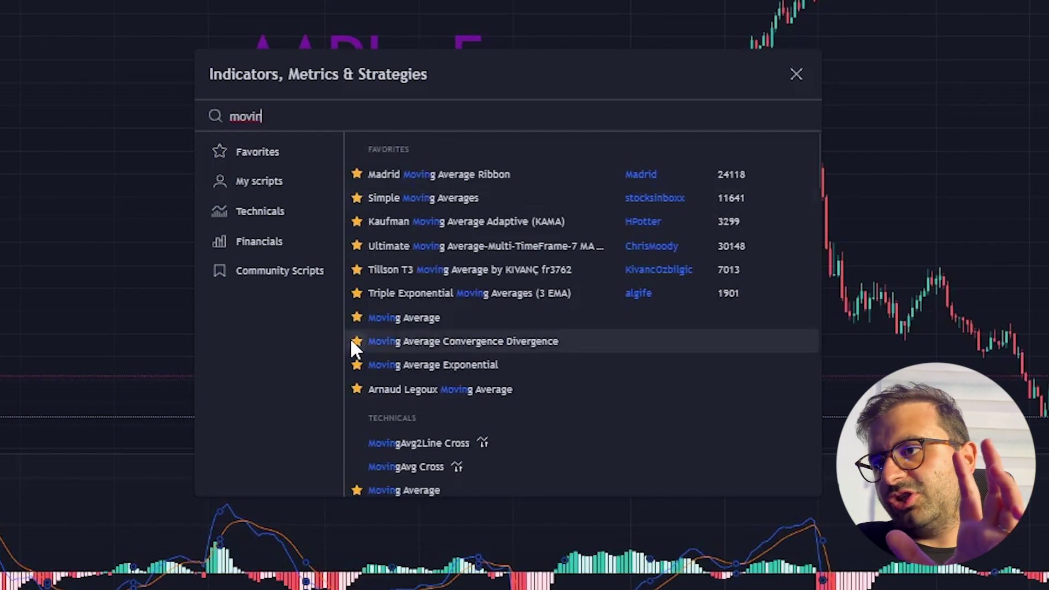
left_click(436, 367)
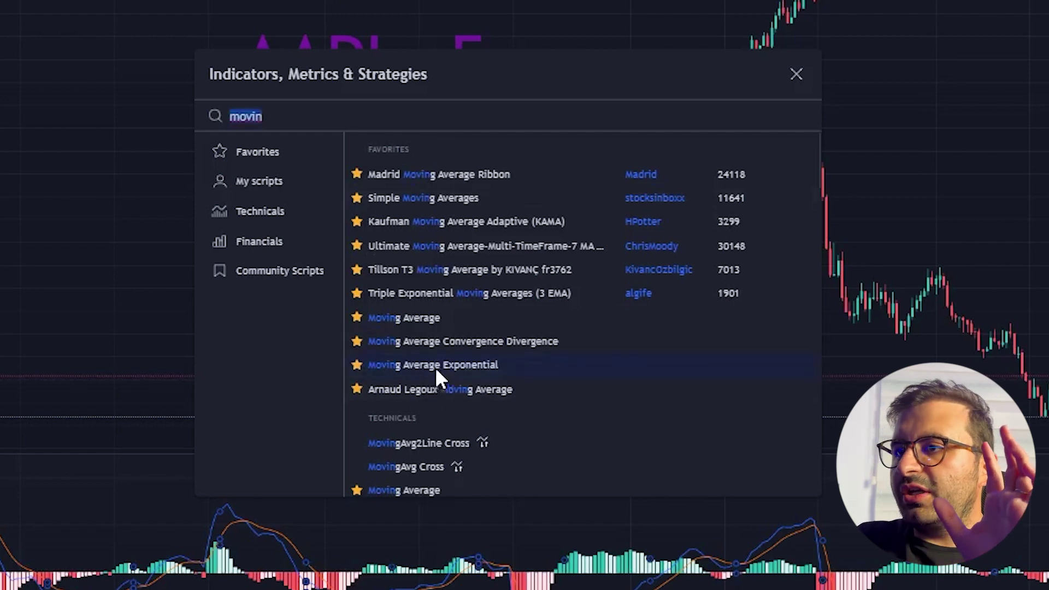
left_click(799, 72)
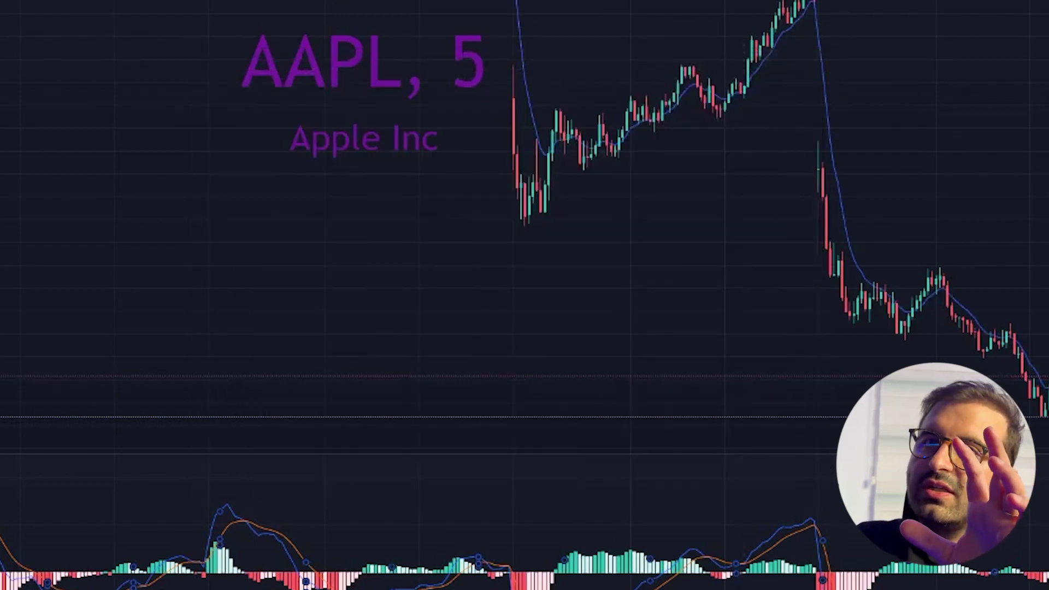
Set the EMA length to 100 and style it white at the third line thickness
left_click(461, 205)
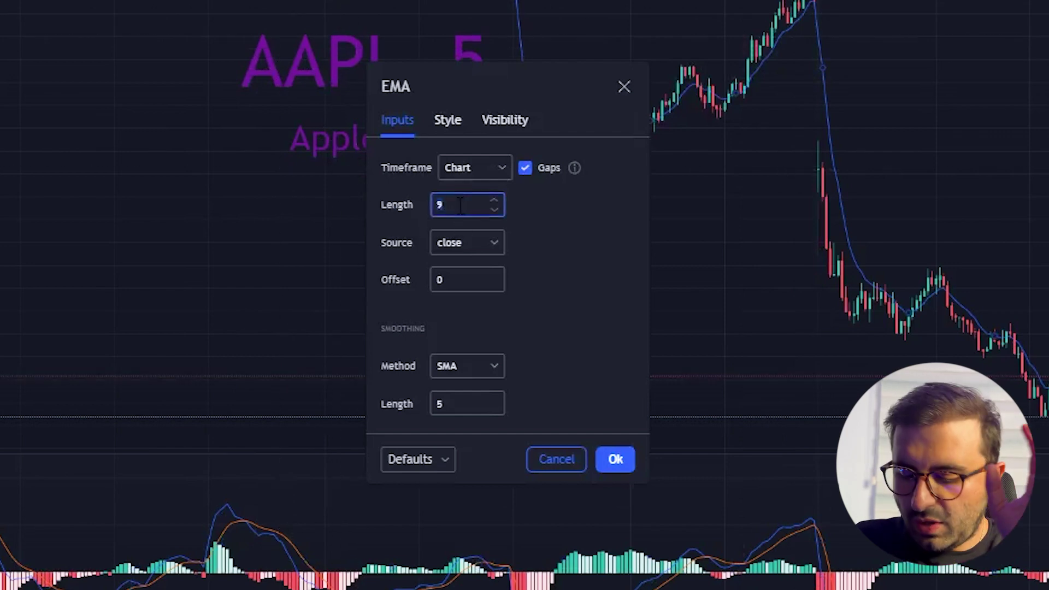
type("100")
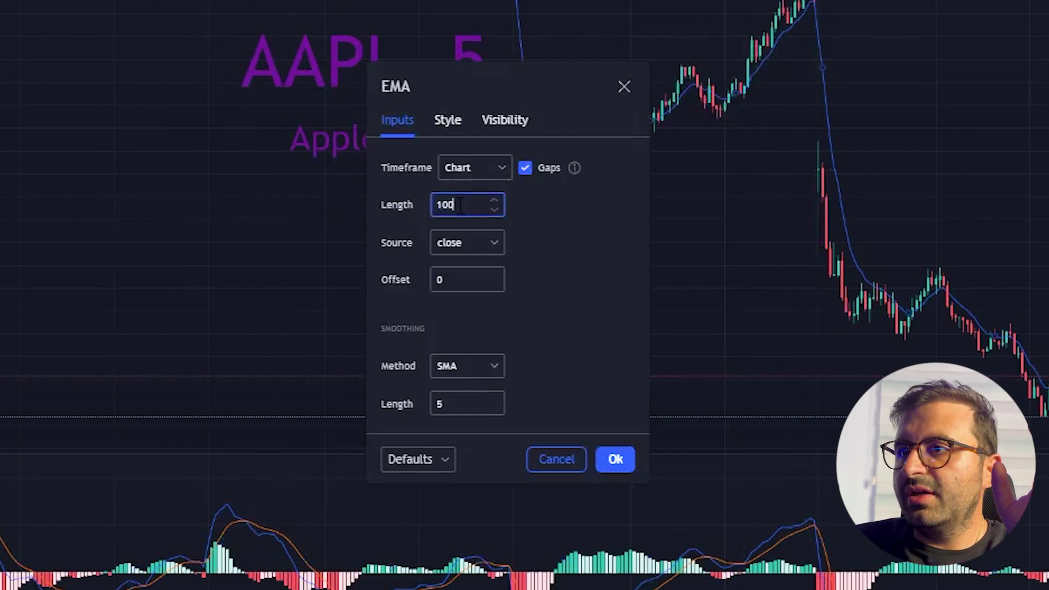
left_click(446, 120)
left_click(499, 171)
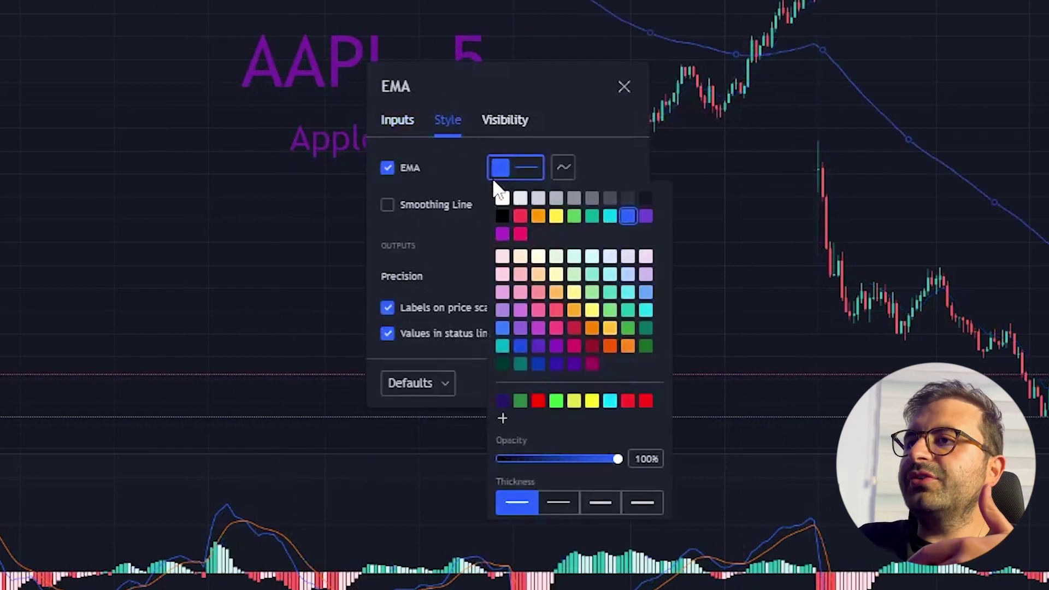
left_click(502, 202)
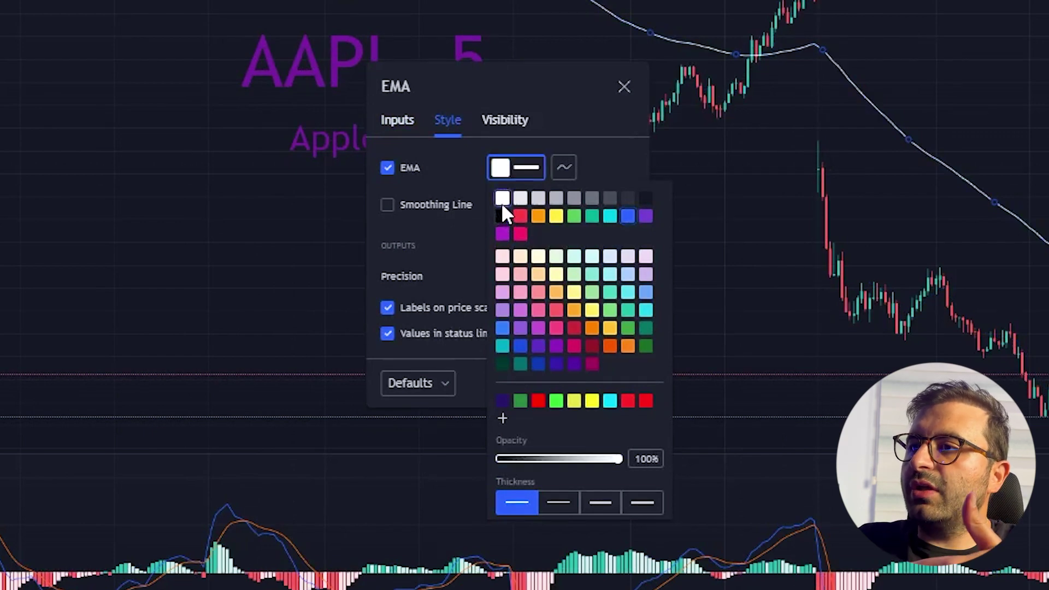
left_click(598, 511)
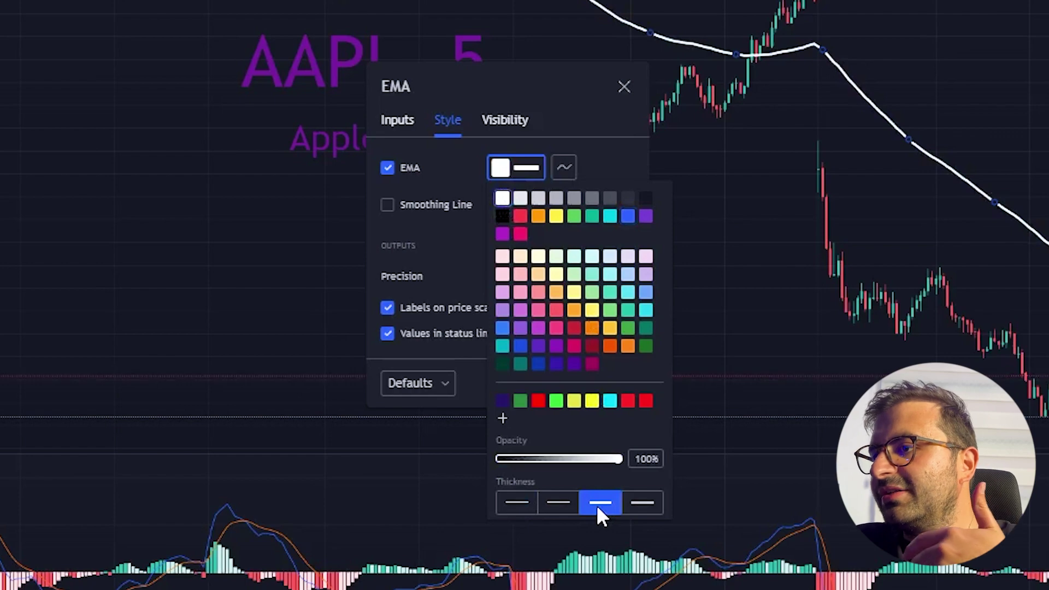
left_click(581, 123)
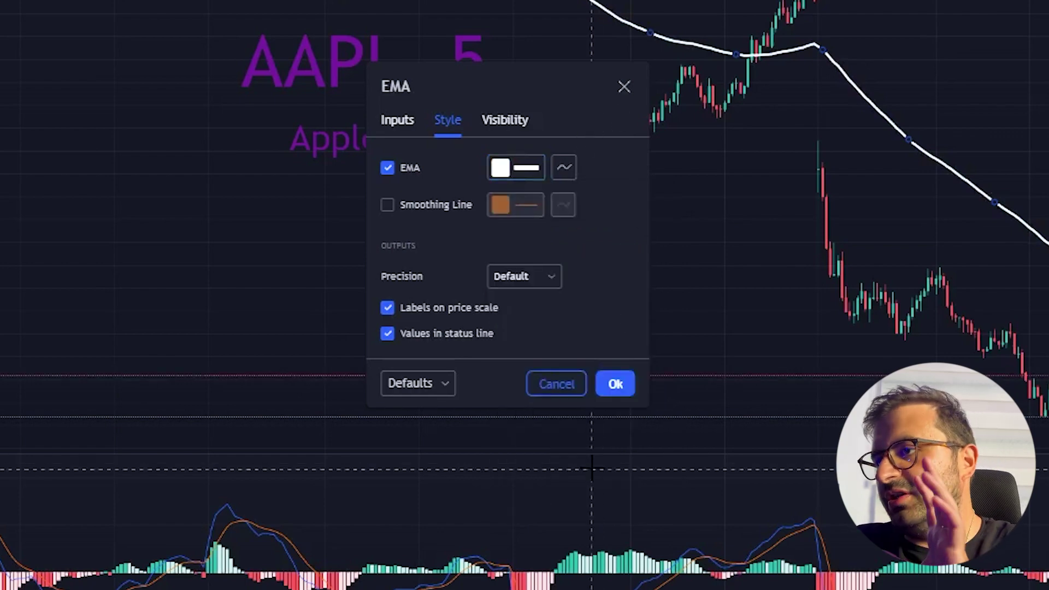
left_click(615, 383)
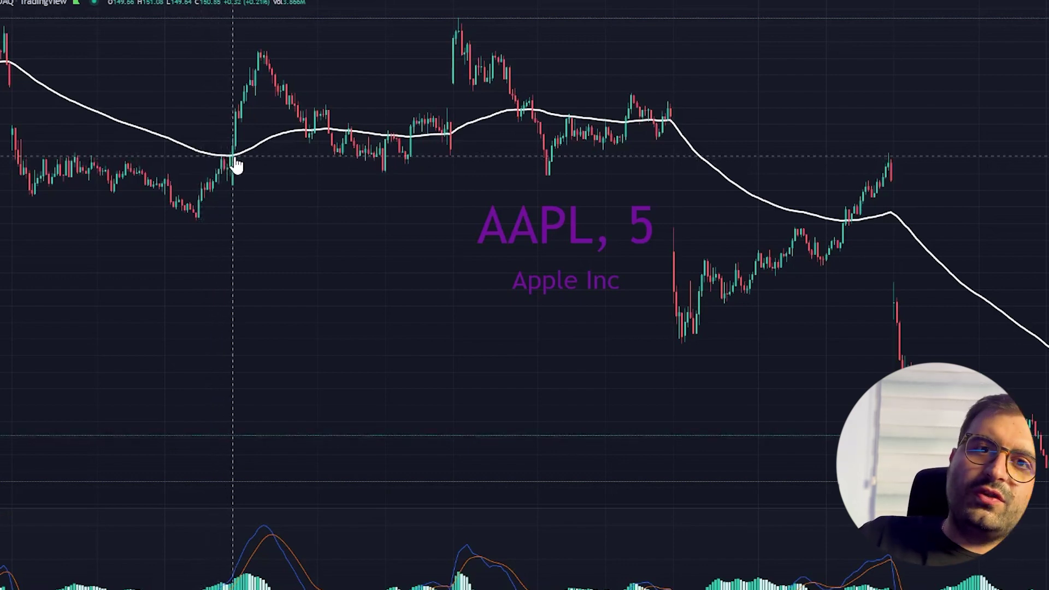
Draw a cyan trend line near the EMA and shift it slightly to the right
scroll(238, 143, "right", 3)
left_click_drag(229, 199, 607, 211)
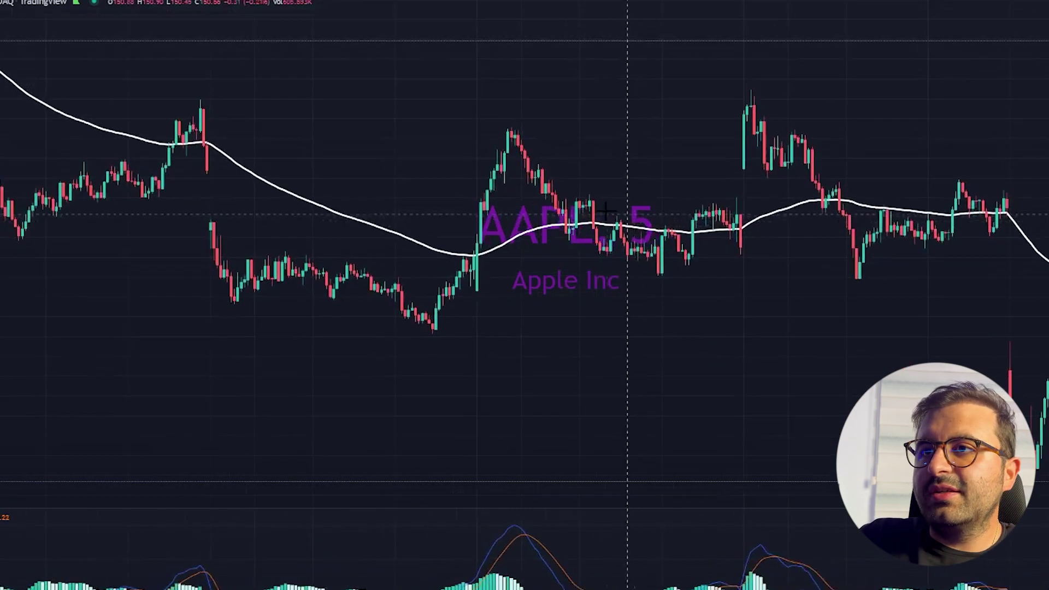
scroll(605, 211, "right", 3)
scroll(537, 257, "left", 2)
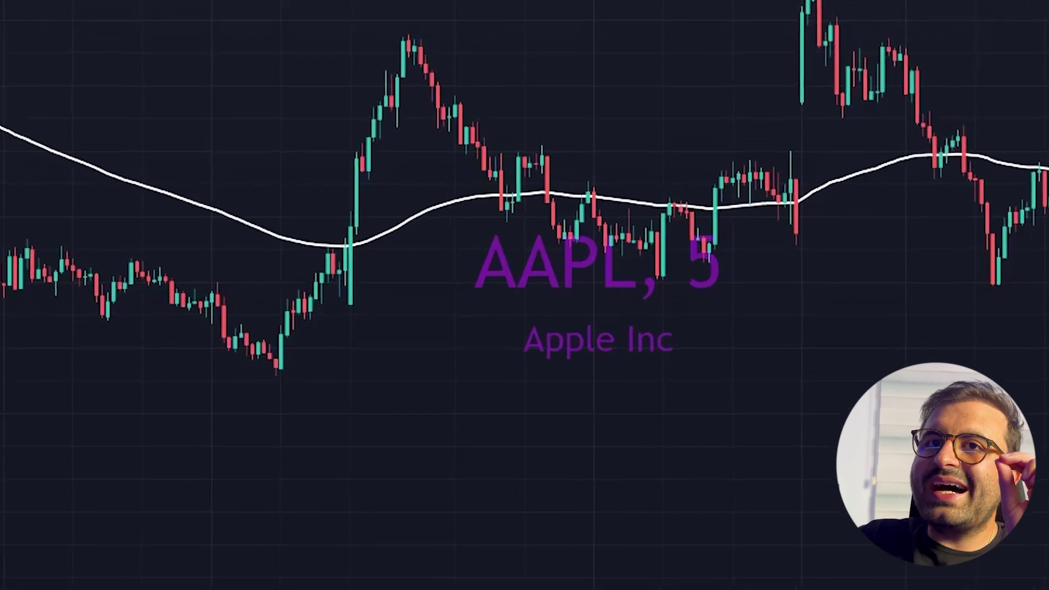
left_click(378, 241)
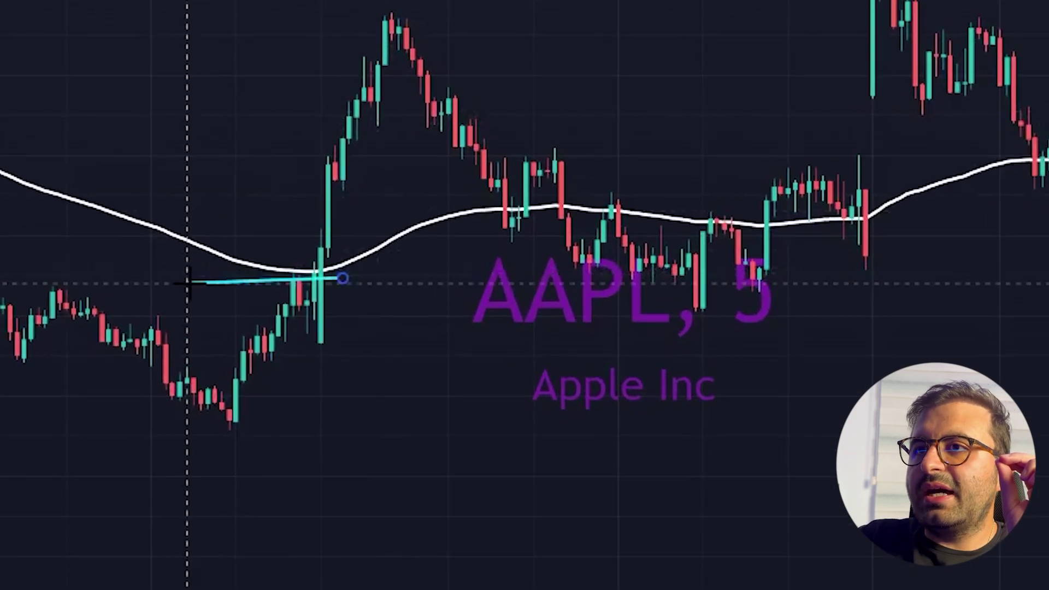
left_click(187, 283)
left_click_drag(276, 284, 316, 284)
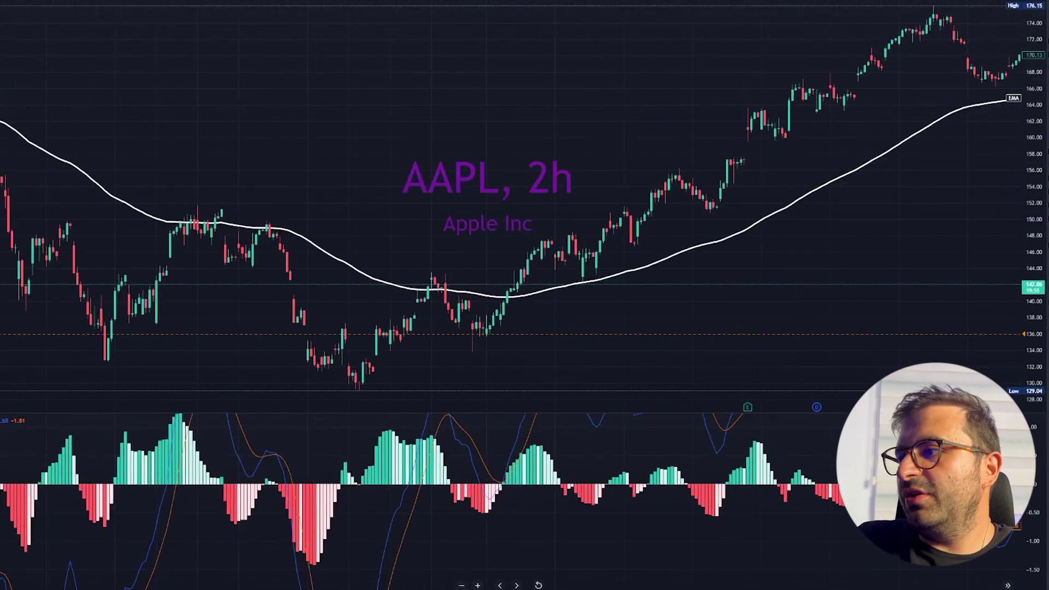
Switch the chart interval to 4h and compress the MACD pane's vertical price scale
type("4h")
key("Return")
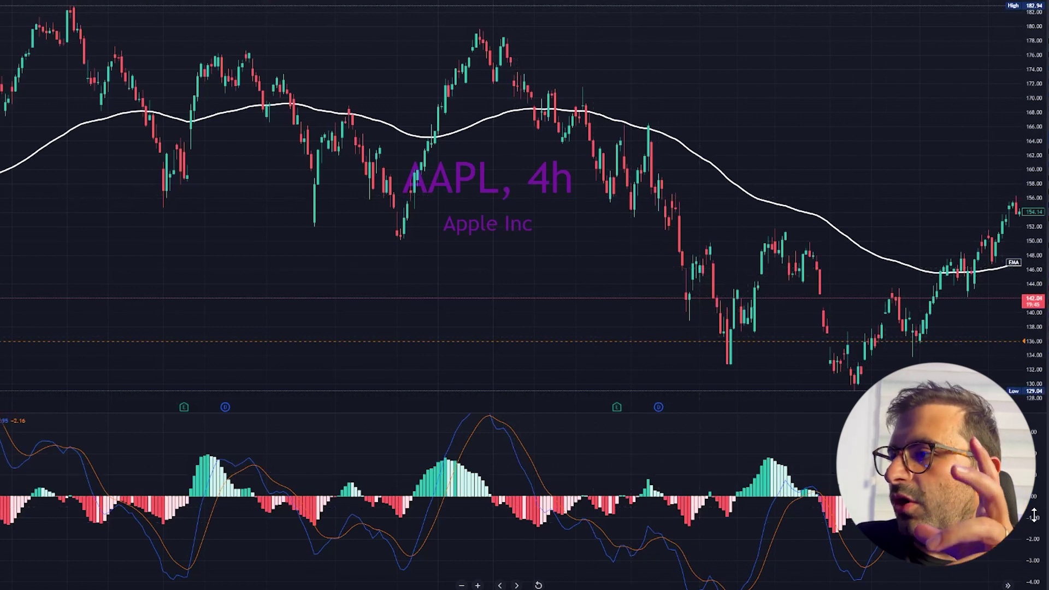
left_click_drag(1034, 515, 1033, 538)
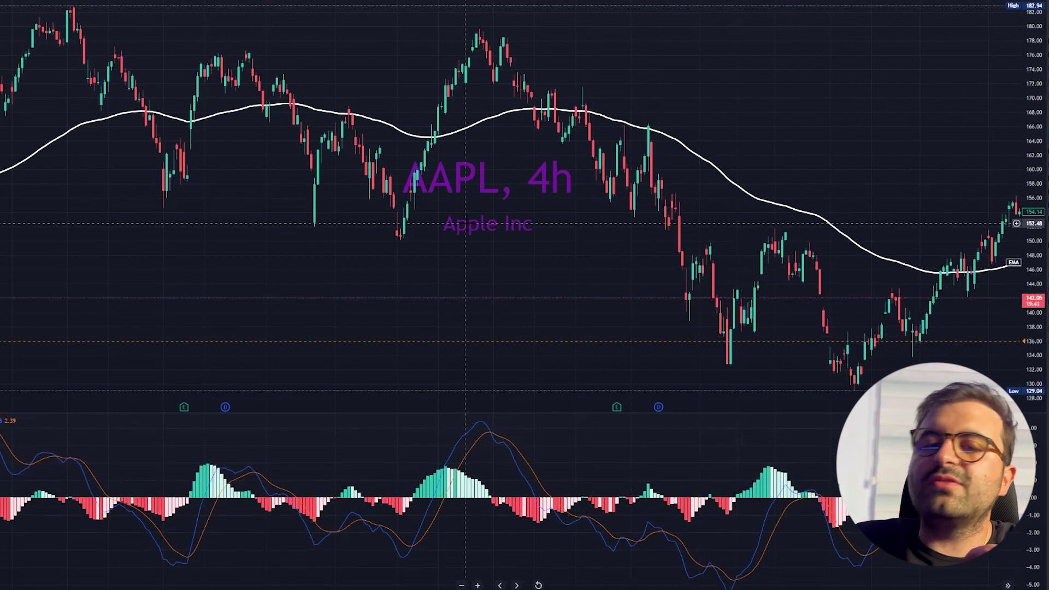